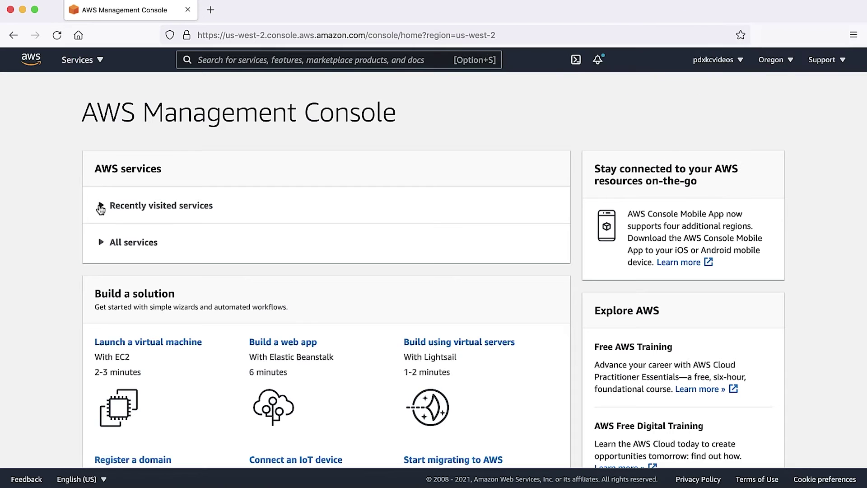
- Navigate from the console search to EC2 Load Balancers and view the Test balancer's listeners
{"action": "left_click", "coordinate": [214, 61]}
{"action": "type", "text": "Ec2"}
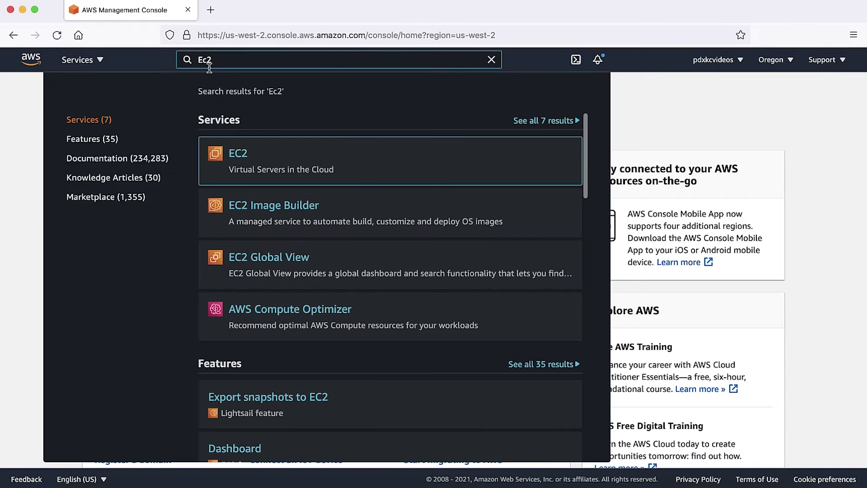
{"action": "left_click", "coordinate": [238, 153]}
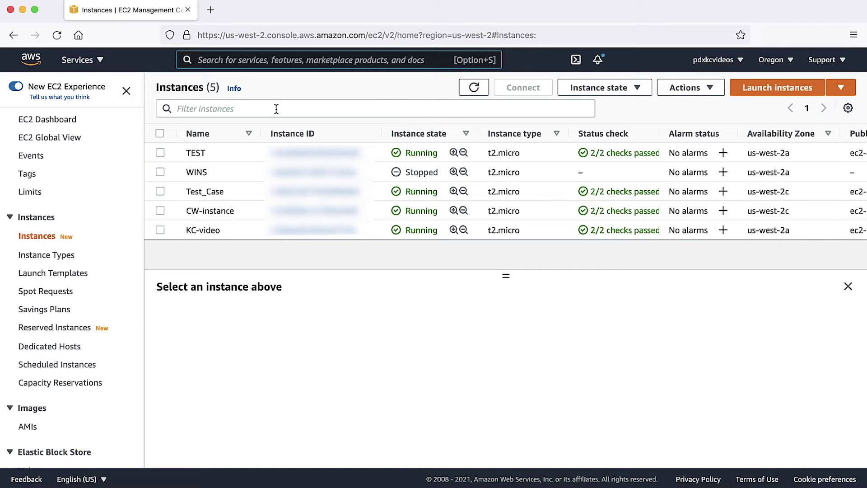
{"action": "scroll", "coordinate": [42, 240], "scroll_direction": "down", "scroll_amount": 5}
{"action": "scroll", "coordinate": [42, 240], "scroll_direction": "down", "scroll_amount": 5}
{"action": "scroll", "coordinate": [42, 240], "scroll_direction": "down", "scroll_amount": 3}
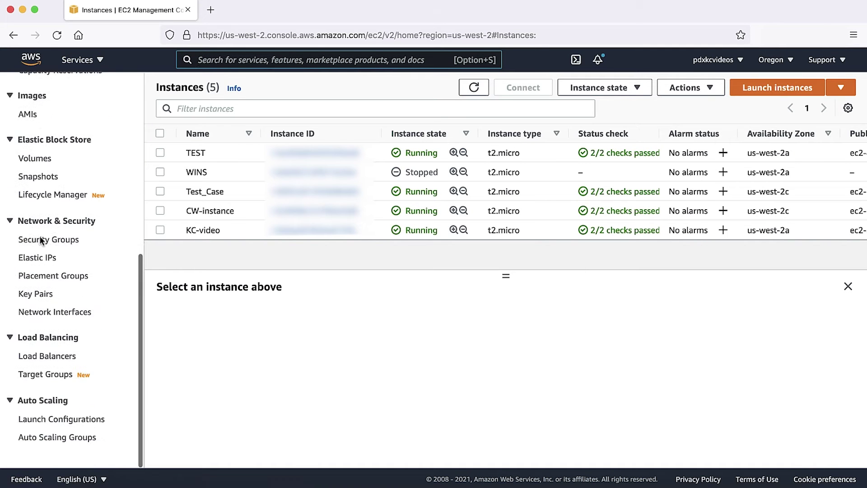
{"action": "left_click", "coordinate": [46, 356]}
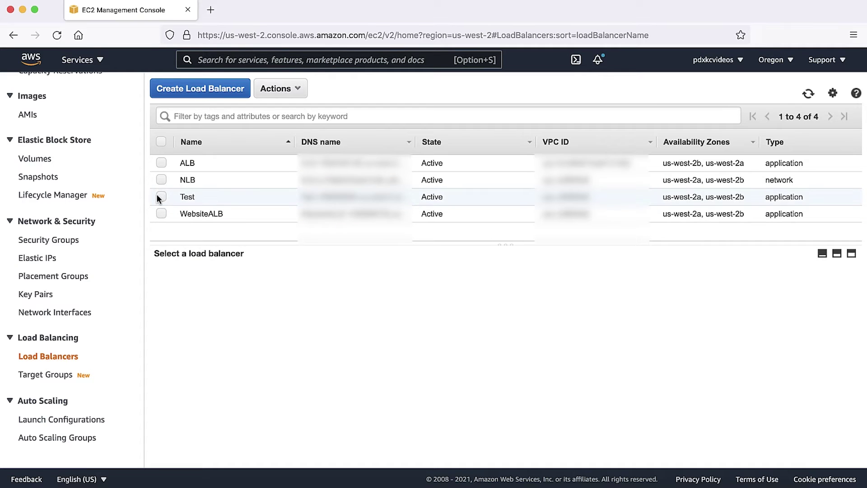
{"action": "left_click", "coordinate": [160, 196]}
{"action": "left_click", "coordinate": [242, 280]}
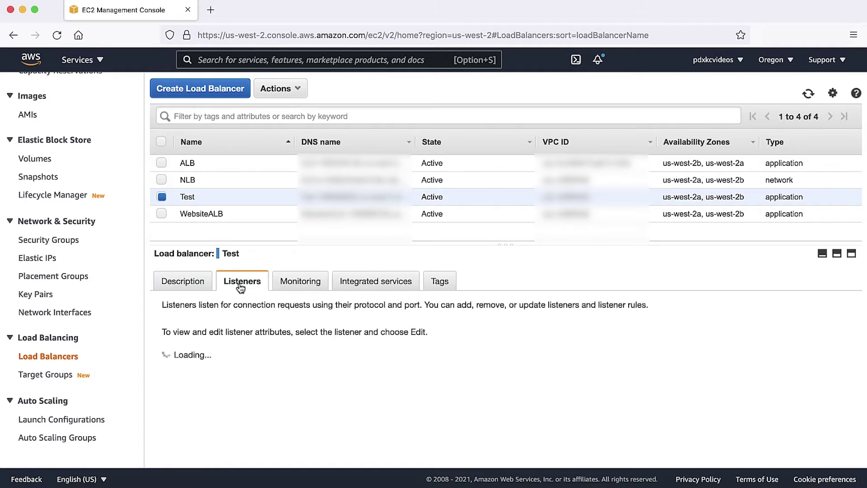
- Define a new HTTP:80 listener whose default action redirects to HTTPS port 443 with status 301
{"action": "left_click", "coordinate": [193, 355]}
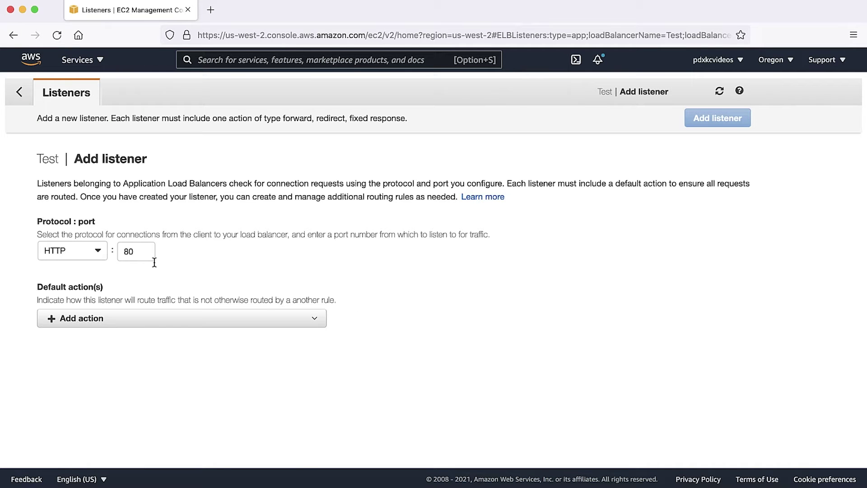
{"action": "left_click", "coordinate": [86, 251]}
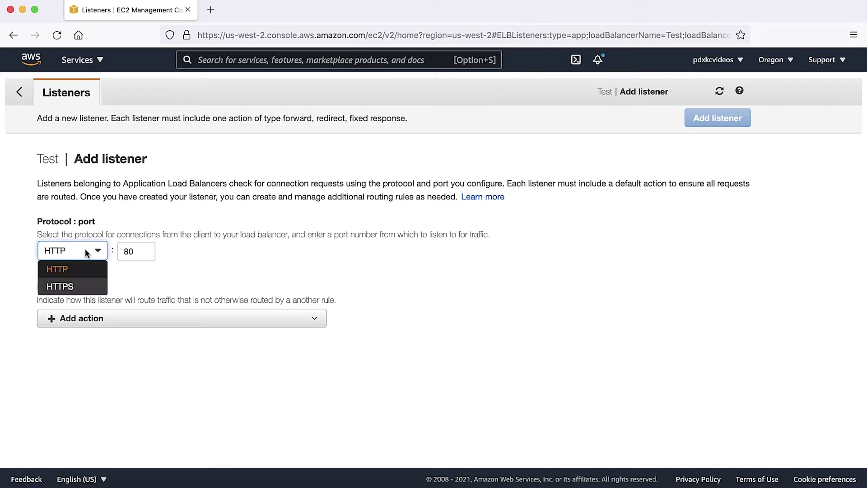
{"action": "left_click", "coordinate": [76, 271]}
{"action": "left_click", "coordinate": [140, 250]}
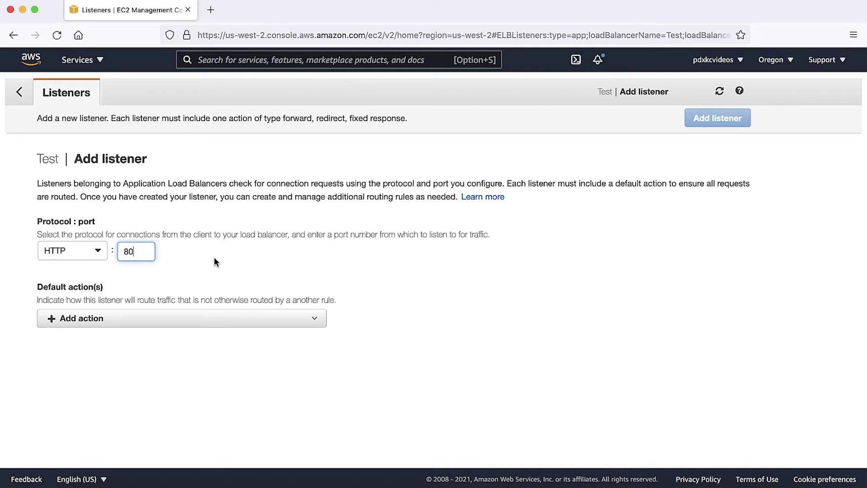
{"action": "left_click", "coordinate": [77, 318]}
{"action": "left_click", "coordinate": [71, 354]}
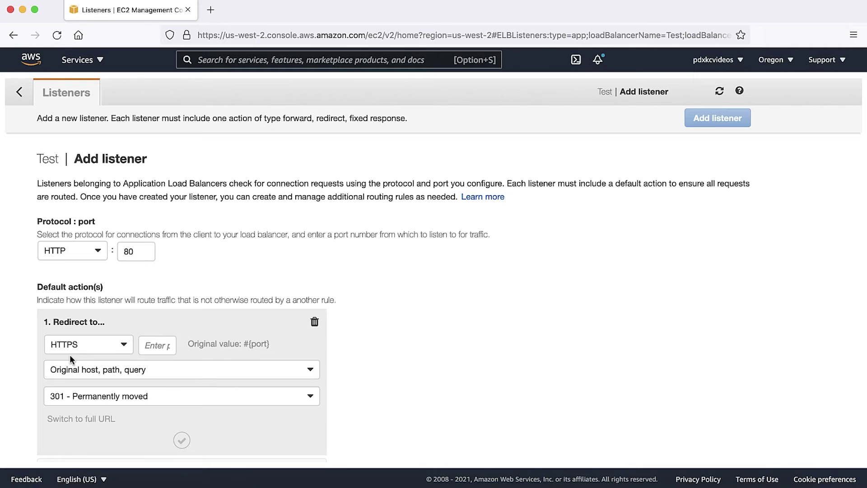
{"action": "left_click", "coordinate": [155, 344]}
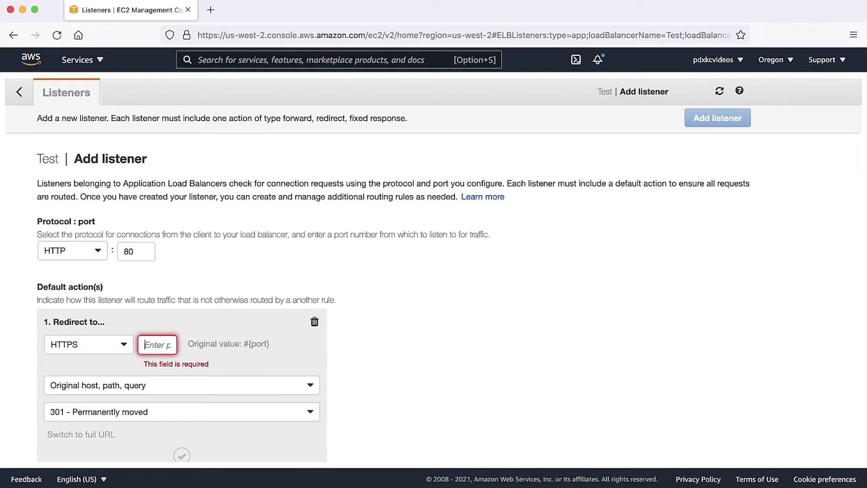
{"action": "type", "text": "443"}
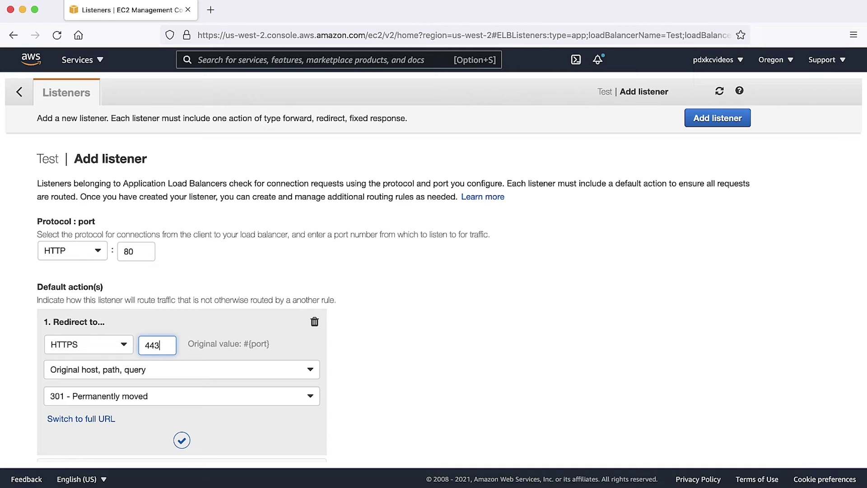
{"action": "left_click", "coordinate": [181, 440]}
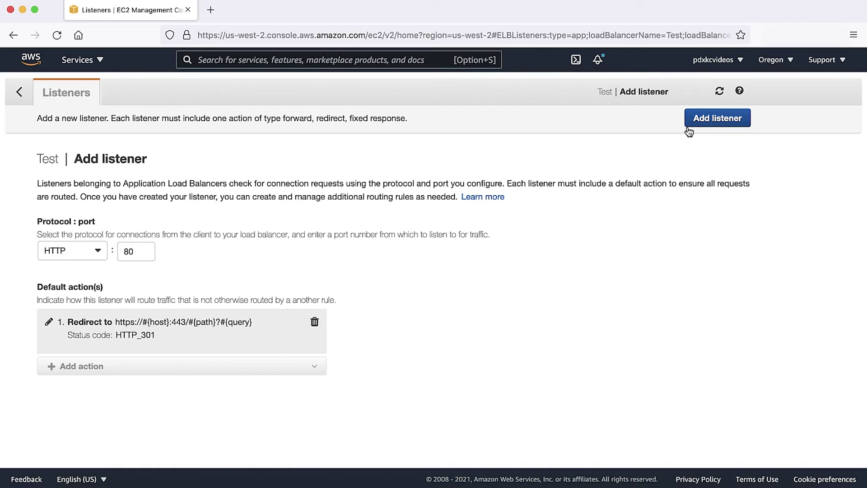
- Create the HTTP:80 redirect listener and return to the load balancer listing
{"action": "left_click", "coordinate": [717, 119]}
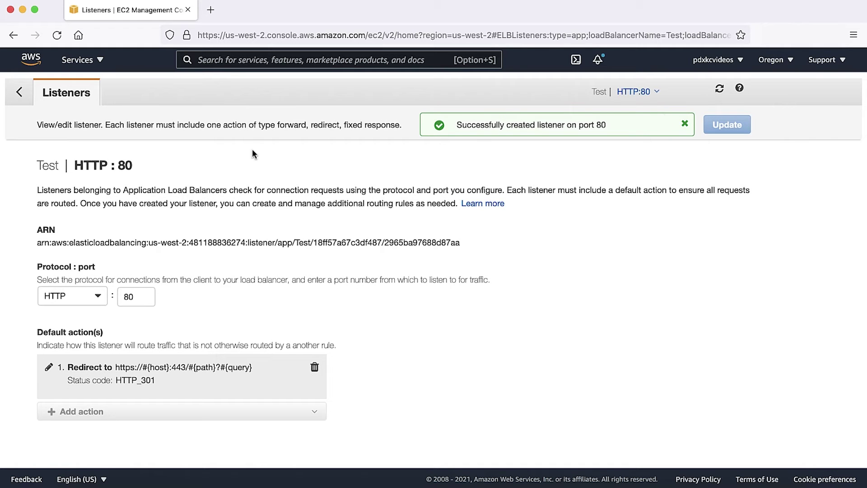
{"action": "left_click", "coordinate": [18, 93]}
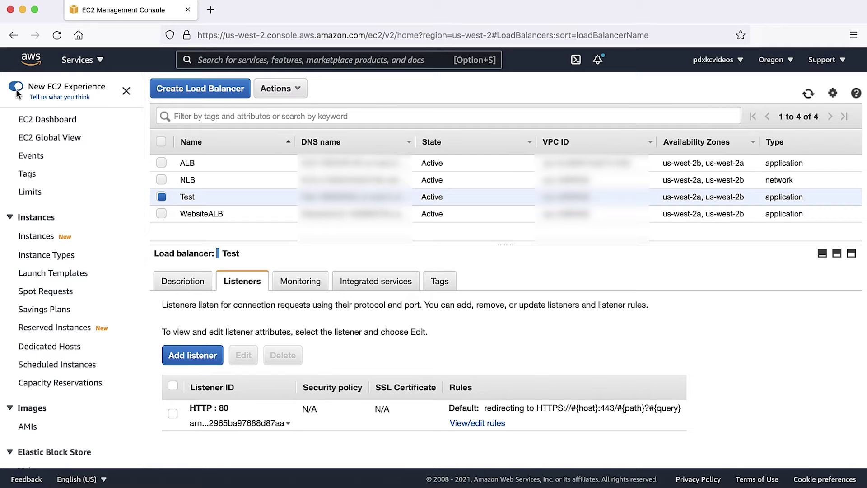
- Start adding a second listener to the Test load balancer
{"action": "left_click", "coordinate": [192, 355]}
- Set the listener to HTTPS:443 with a default action forwarding to TestTargetGroup
{"action": "left_click", "coordinate": [93, 251]}
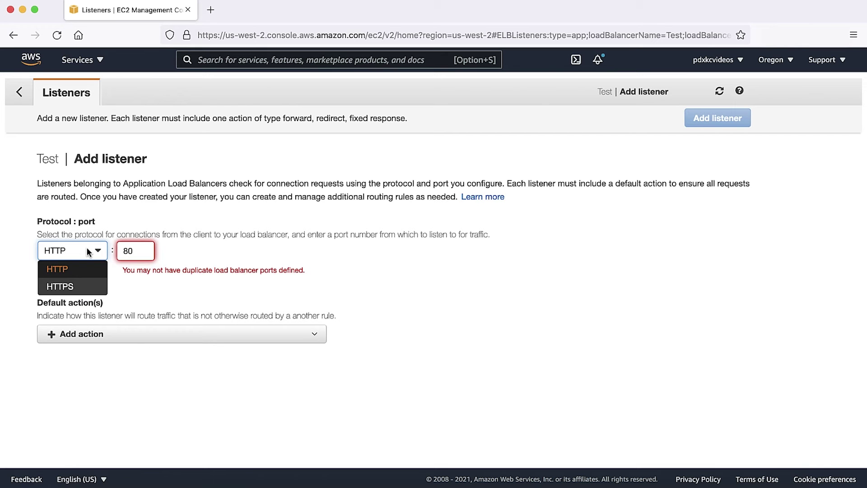
{"action": "left_click", "coordinate": [87, 286]}
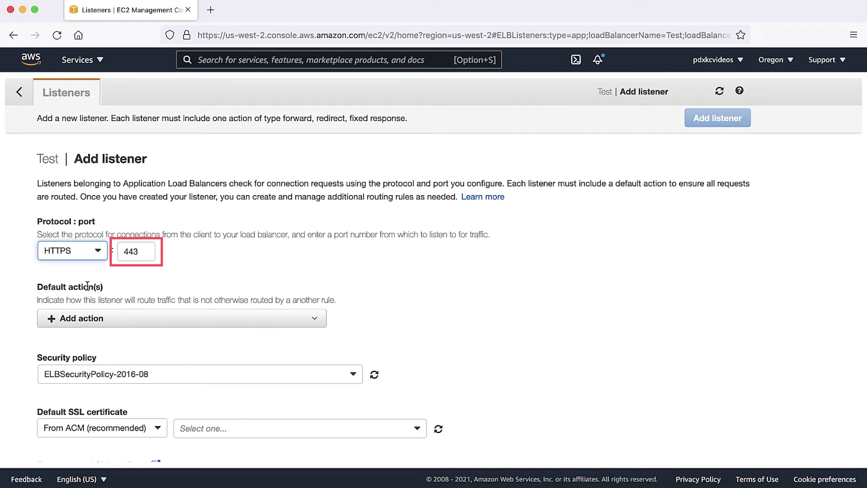
{"action": "left_click", "coordinate": [138, 318]}
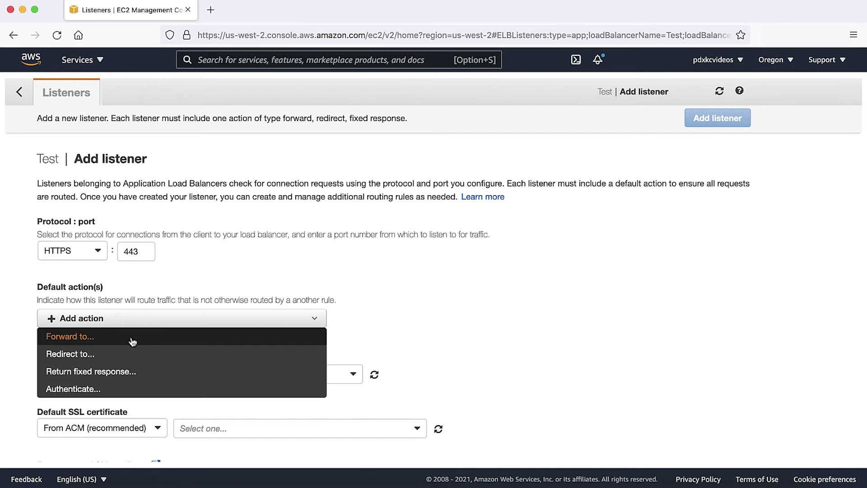
{"action": "left_click", "coordinate": [133, 337]}
{"action": "left_click", "coordinate": [131, 358]}
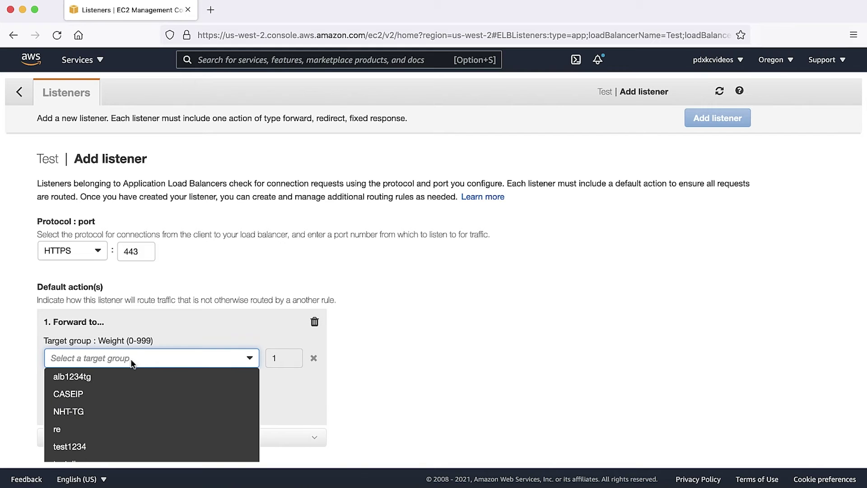
{"action": "scroll", "coordinate": [122, 402], "scroll_direction": "down", "scroll_amount": 3}
{"action": "left_click", "coordinate": [118, 391]}
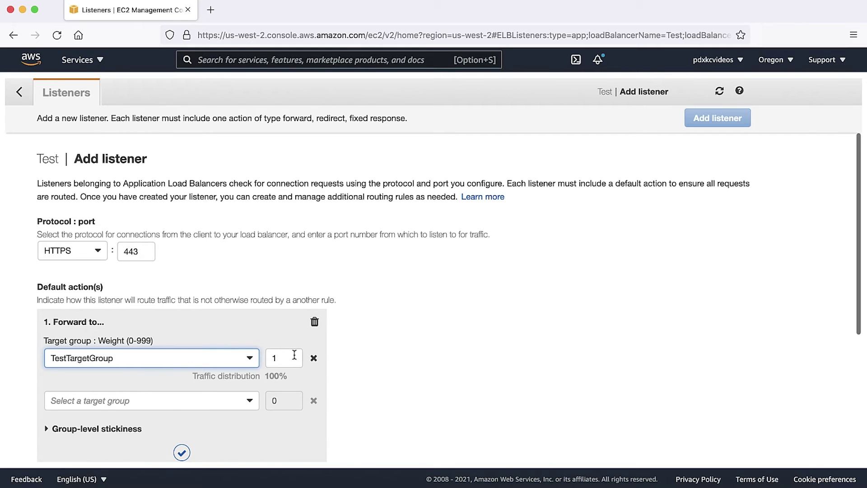
{"action": "left_click", "coordinate": [181, 451]}
- Keep ELBSecurityPolicy-2016-08, choose the ACM certificate as default SSL certificate, and create the HTTPS:443 listener
{"action": "left_click", "coordinate": [177, 440]}
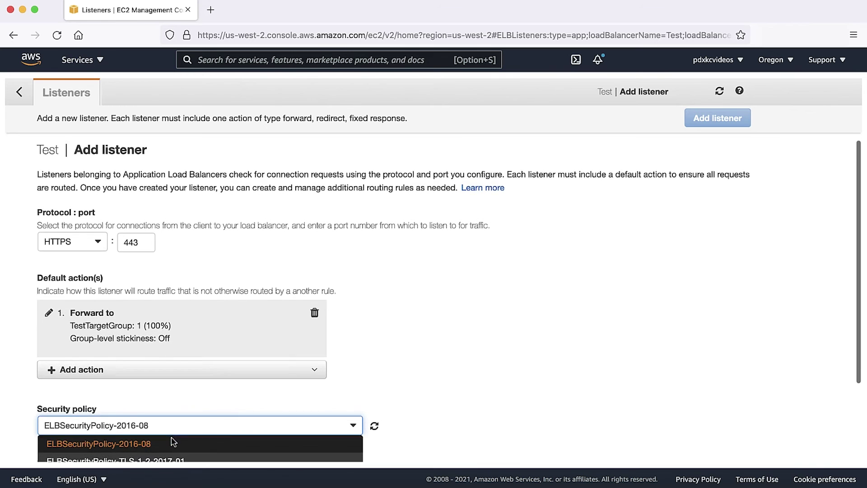
{"action": "scroll", "coordinate": [173, 441], "scroll_direction": "down", "scroll_amount": 3}
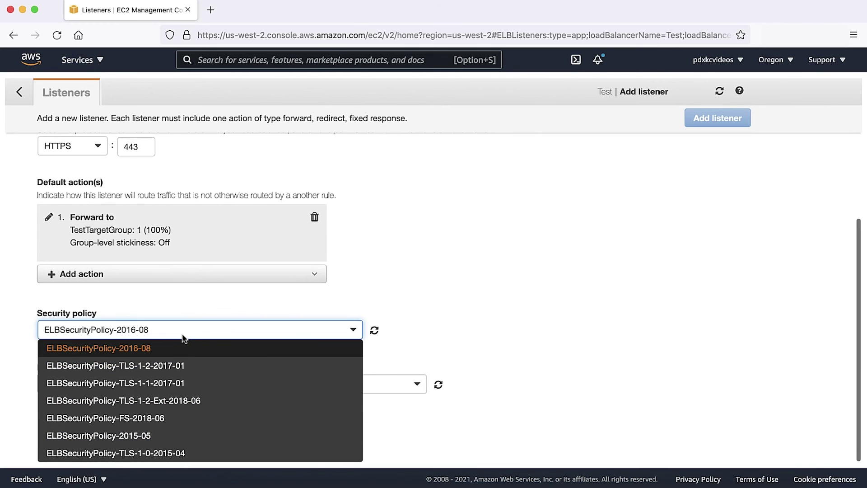
{"action": "left_click", "coordinate": [184, 346]}
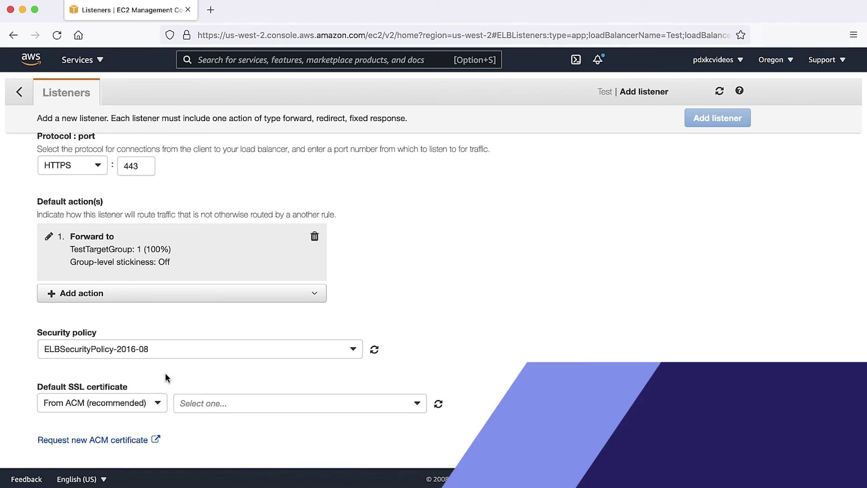
{"action": "left_click", "coordinate": [298, 402]}
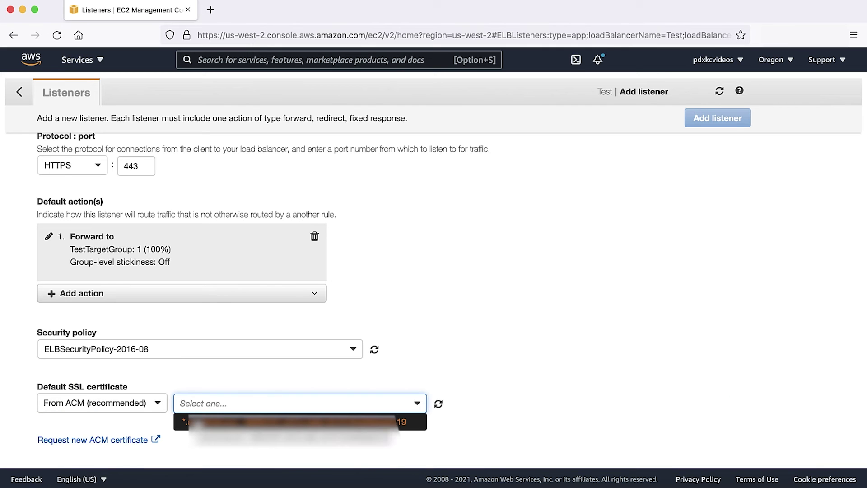
{"action": "left_click", "coordinate": [298, 421]}
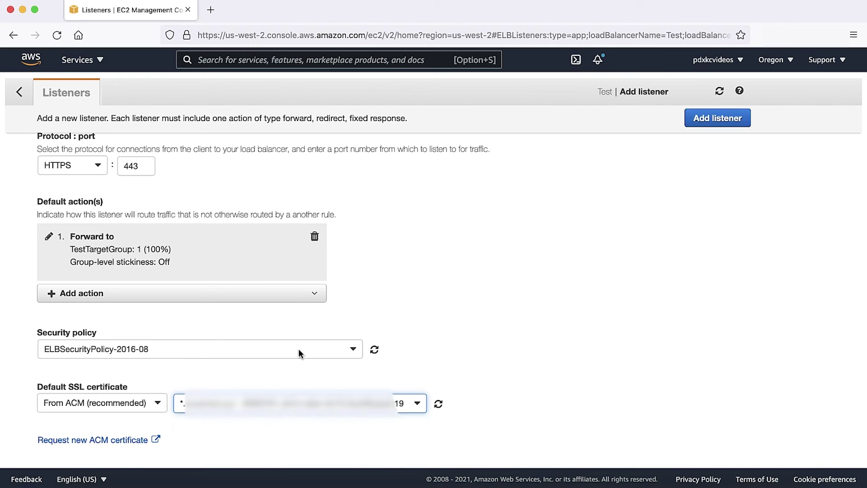
{"action": "left_click", "coordinate": [717, 118]}
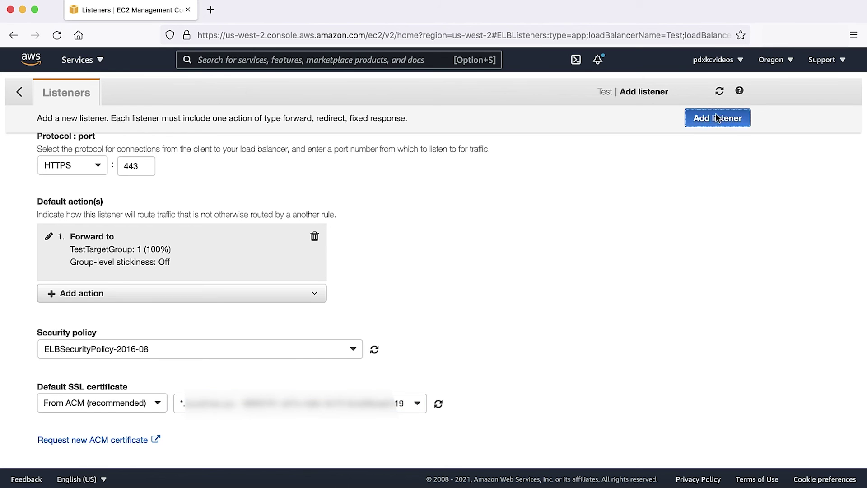